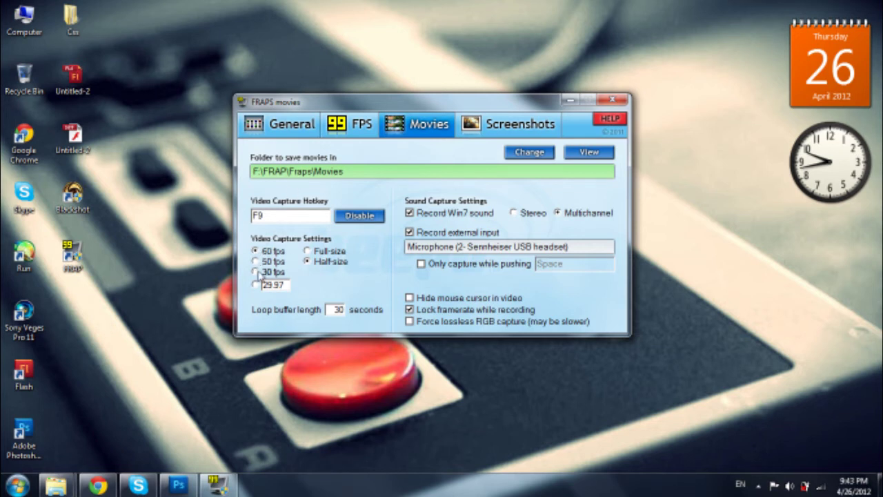
- Set the video capture to 30 fps at half-size
click(255, 261)
click(309, 252)
click(308, 263)
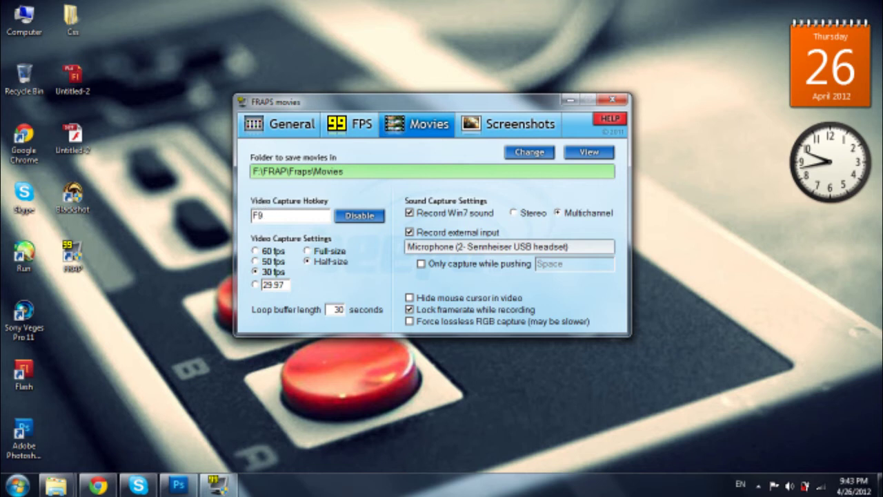
- Try Backspace as the video capture hotkey and restore the hotkey to F9
click(255, 215)
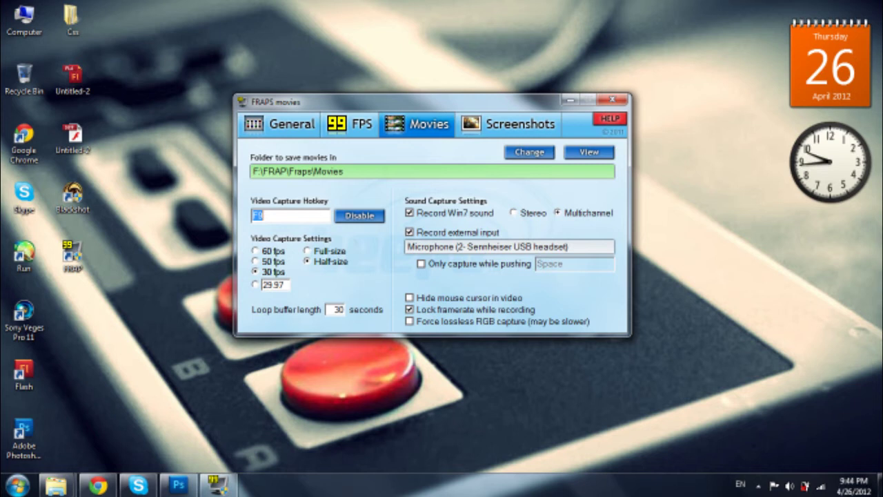
key(BackSpace)
click(329, 249)
click(309, 261)
click(254, 215)
key(BackSpace)
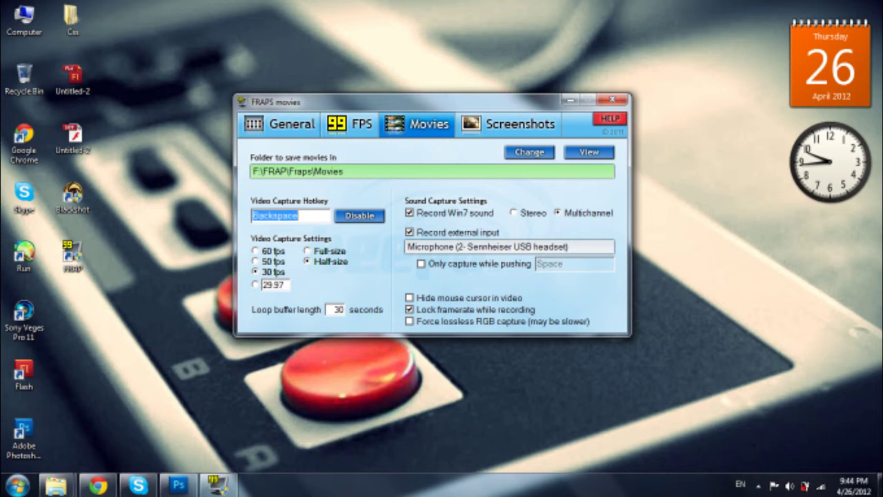
key(F9)
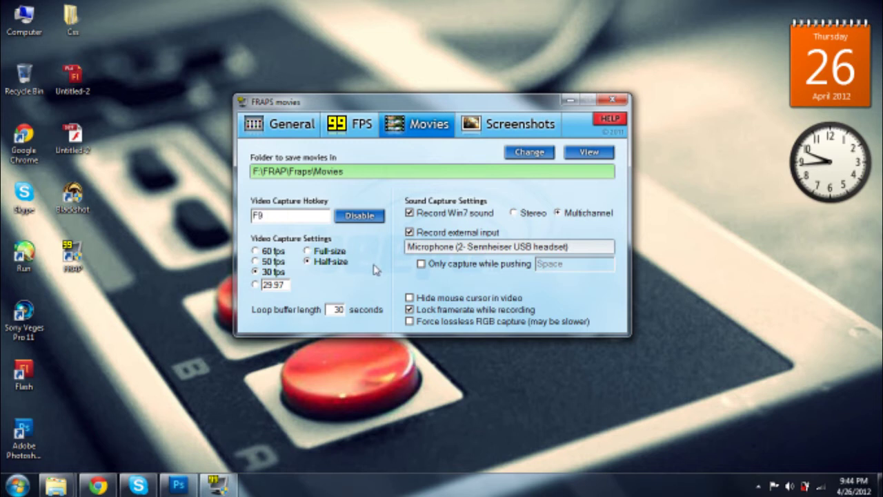
click(268, 215)
- Try stereo sound and capturing external input only while pushing Space, restoring multichannel sound and switching the push-to-capture option off
click(410, 214)
click(514, 213)
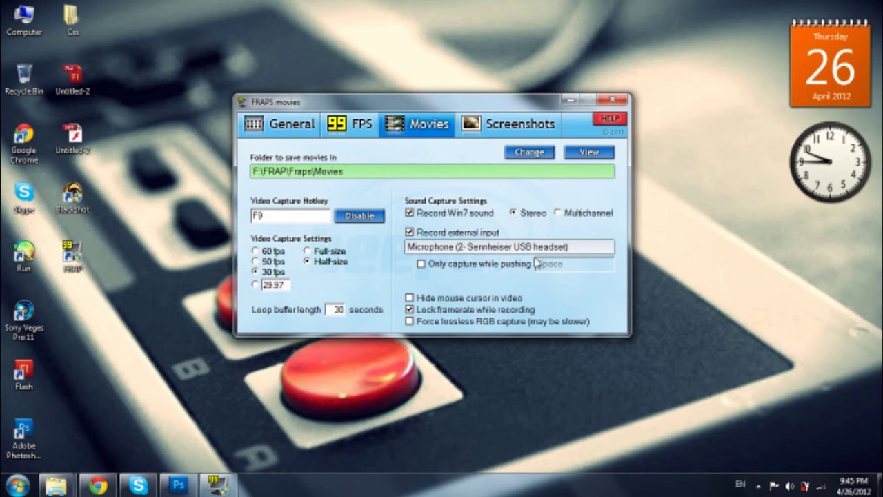
click(557, 212)
click(422, 264)
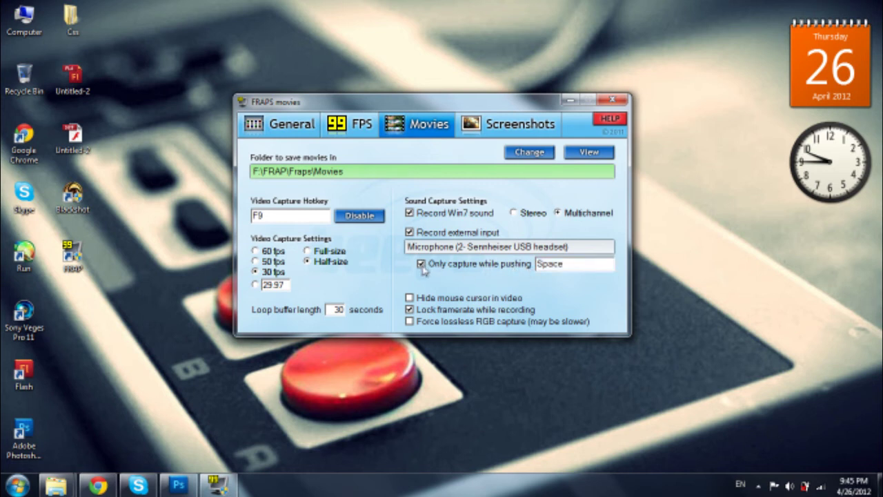
click(547, 264)
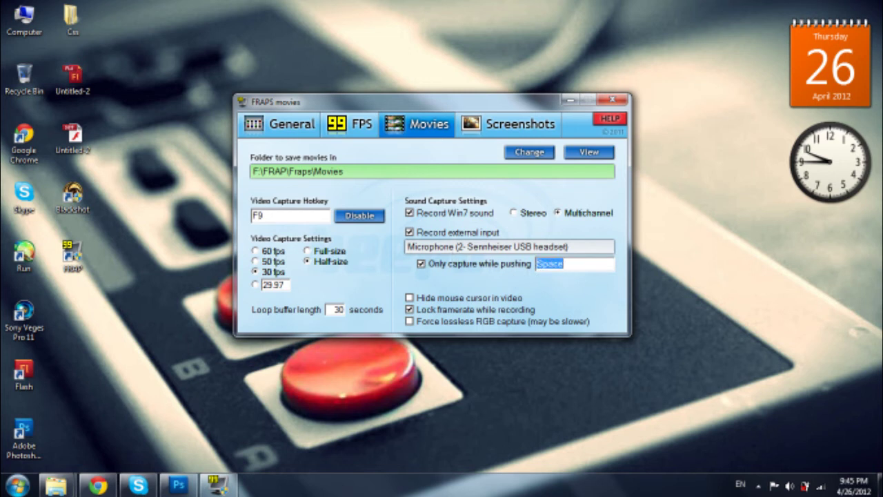
click(421, 263)
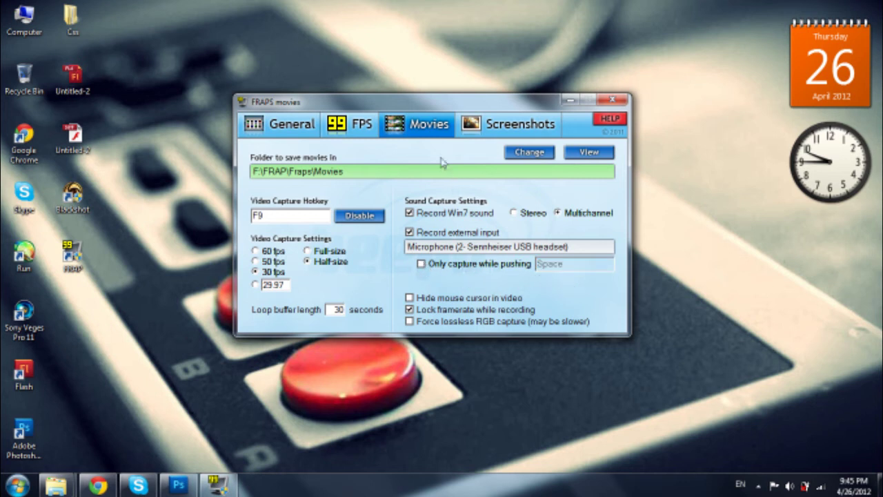
- Show the screenshot capture settings
click(498, 125)
click(420, 122)
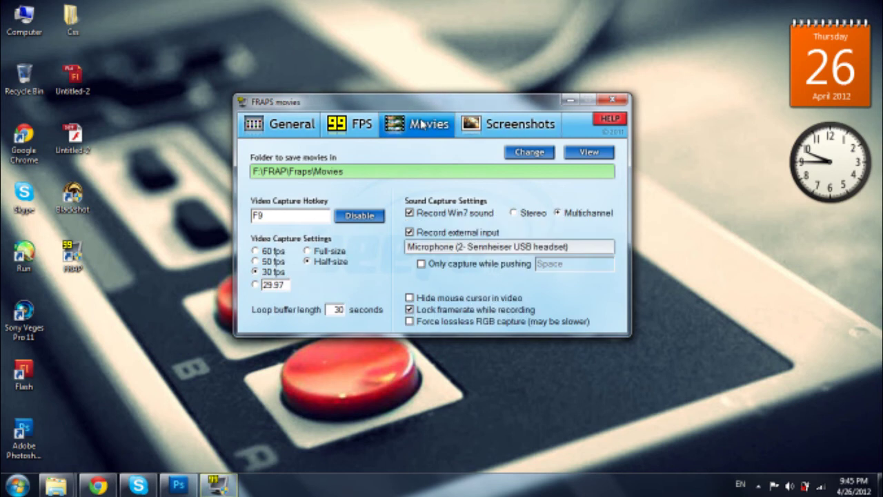
click(494, 125)
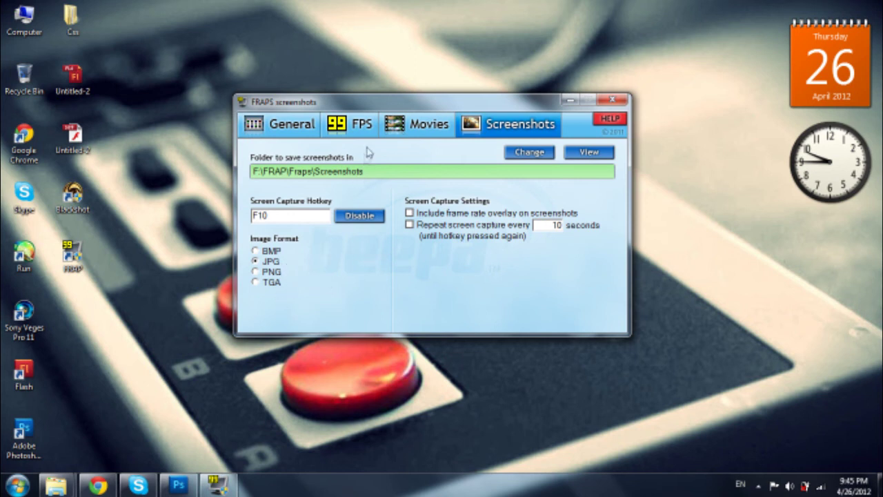
- Try the frame rate overlay in each of the four screen corners and set it back to hidden
click(342, 129)
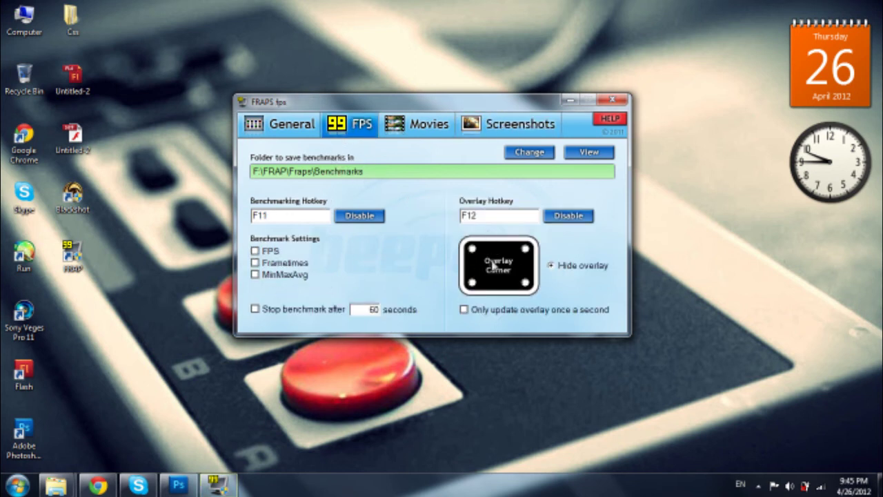
click(473, 250)
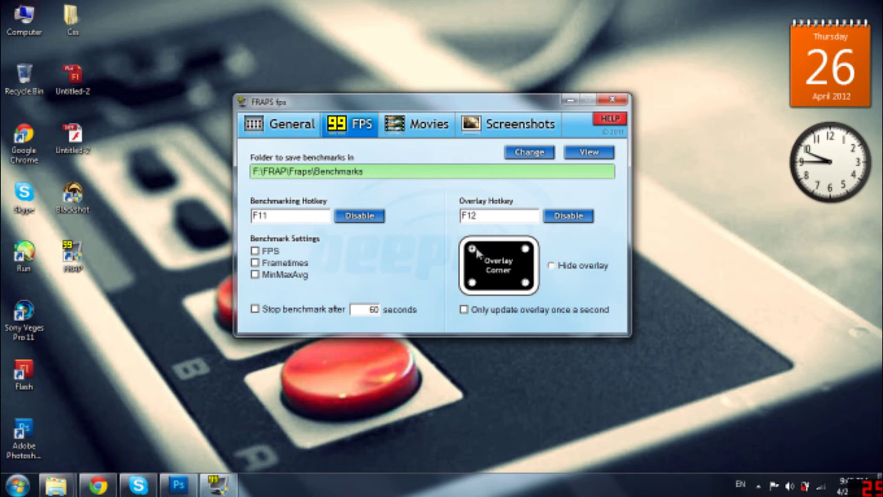
click(527, 250)
click(526, 282)
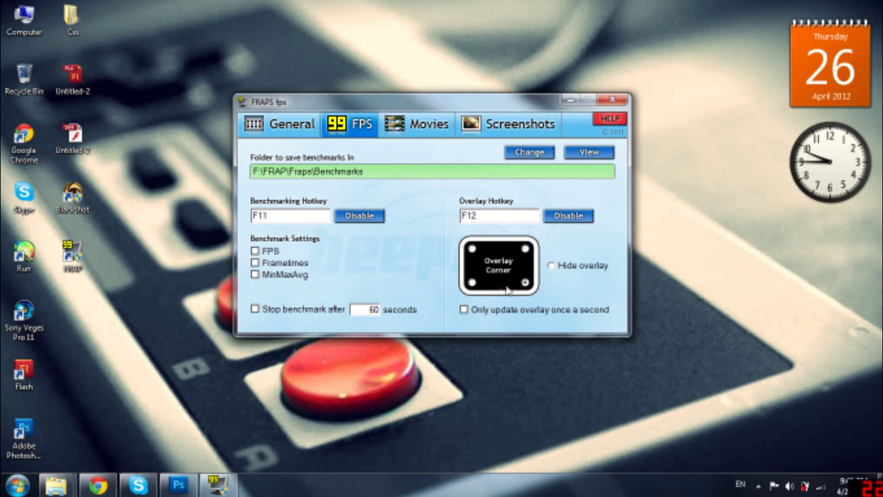
click(472, 282)
click(472, 252)
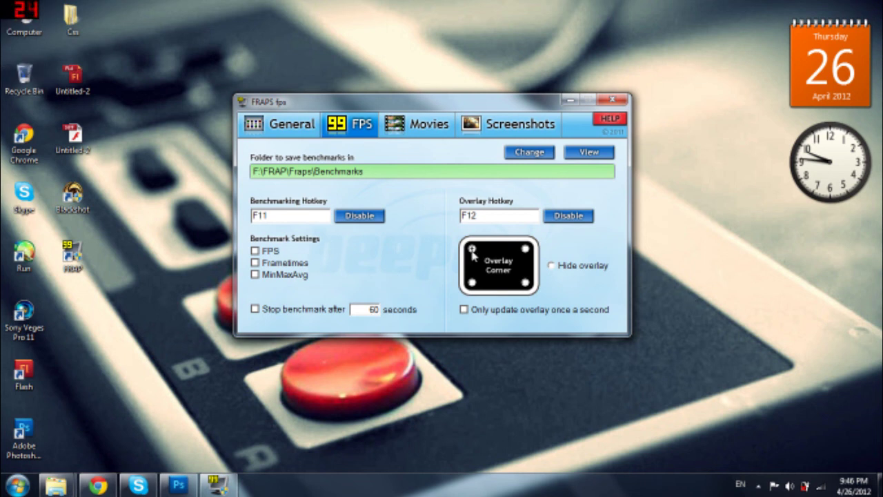
click(526, 249)
click(525, 281)
click(472, 282)
click(472, 249)
click(551, 266)
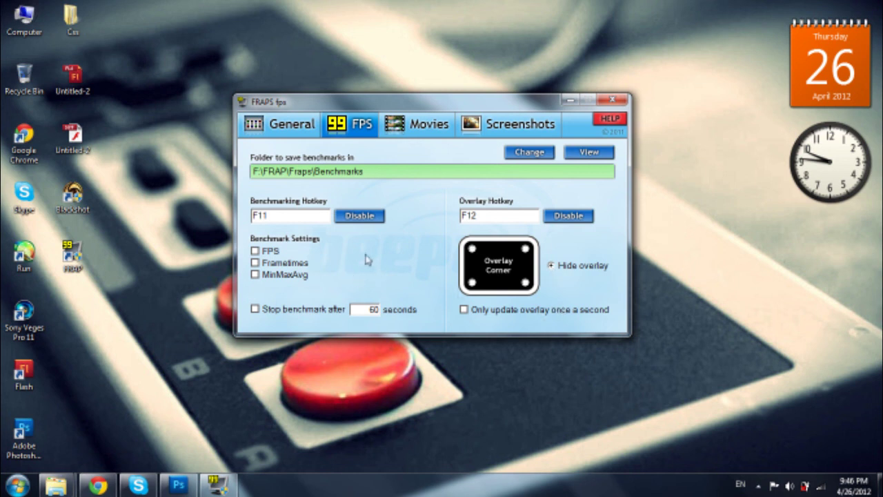
- Review the movie, screenshot, general and FPS settings, ending on the movie settings
click(399, 127)
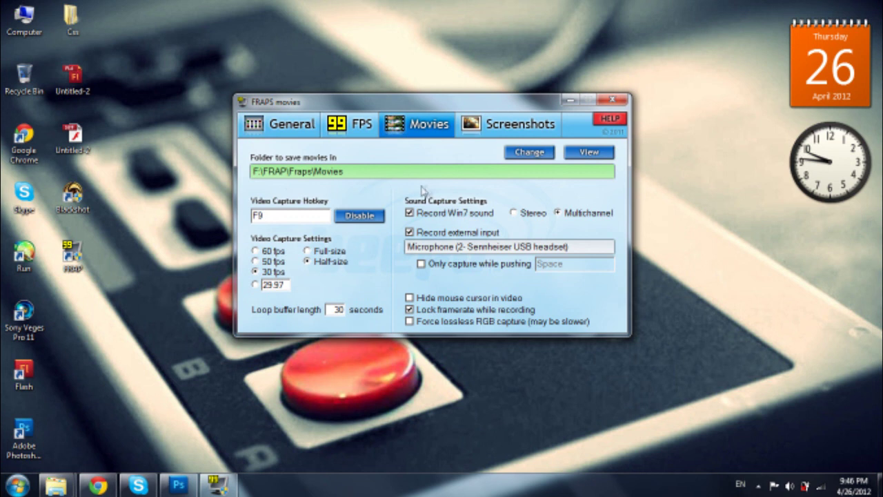
drag(532, 111, 560, 116)
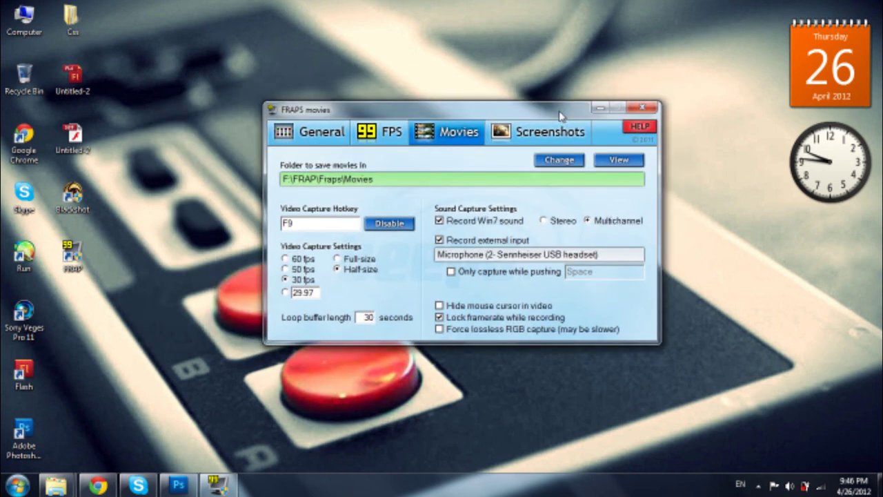
click(545, 131)
click(314, 131)
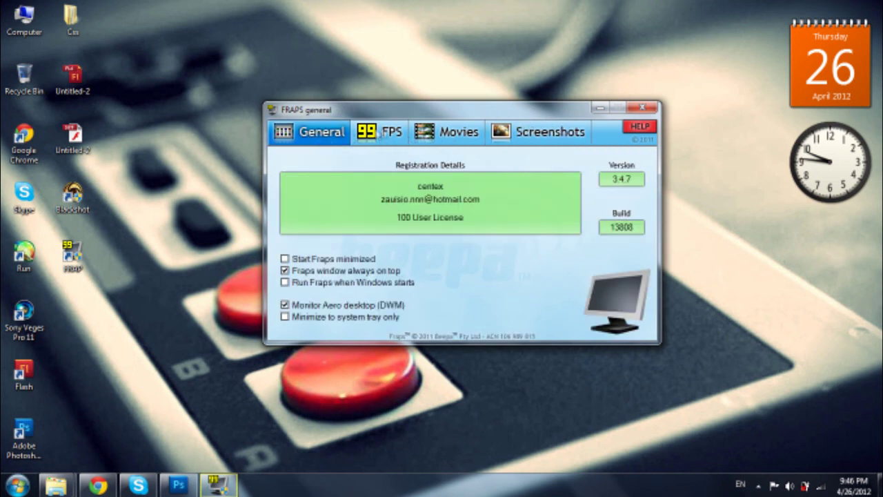
click(446, 131)
click(381, 131)
click(331, 138)
click(442, 131)
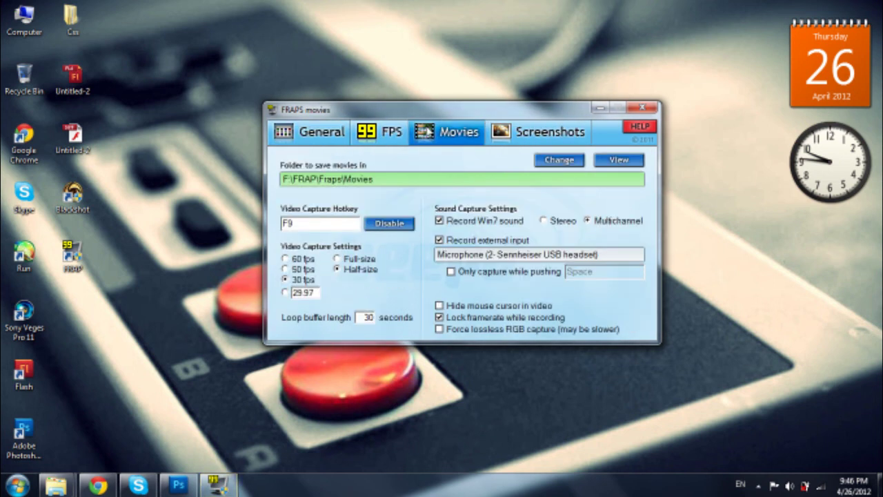